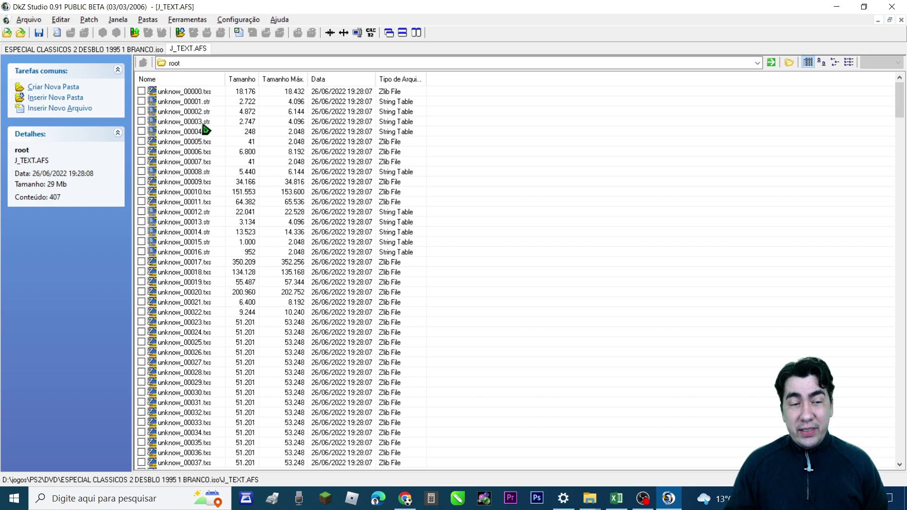
Open unknow_00003.str in the STR Editor to inspect its strings, and close the editor
{"action": "double_click", "coordinate": [204, 125]}
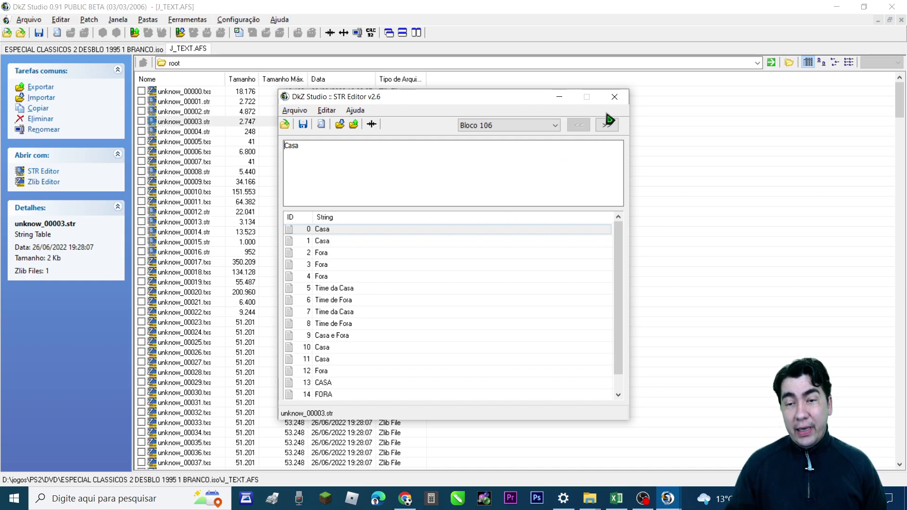
{"action": "left_click", "coordinate": [615, 97]}
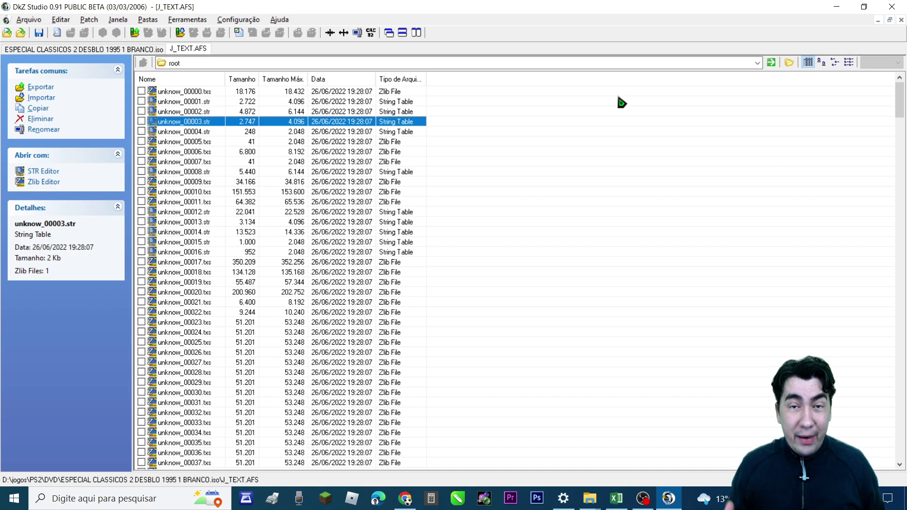
Switch to the ESPECIAL CLÁSSICOS 2 ALL LICENSED workbook in Excel, view the STR 328 block links, and return to the main menu sheet
{"action": "left_click", "coordinate": [620, 503]}
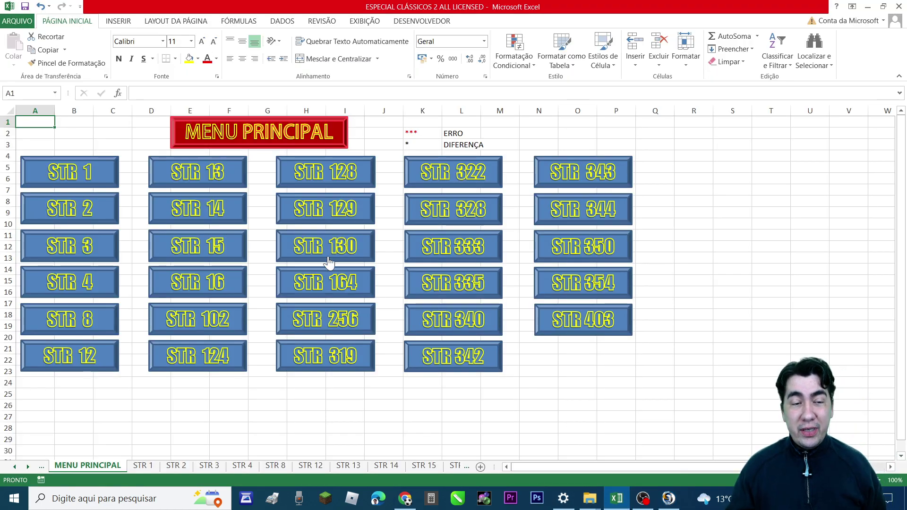
{"action": "left_click", "coordinate": [446, 220]}
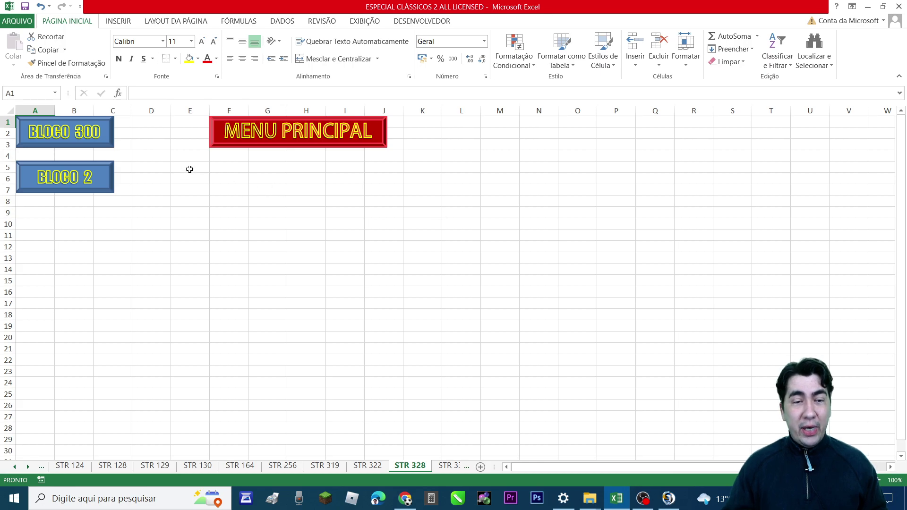
{"action": "left_click", "coordinate": [283, 143]}
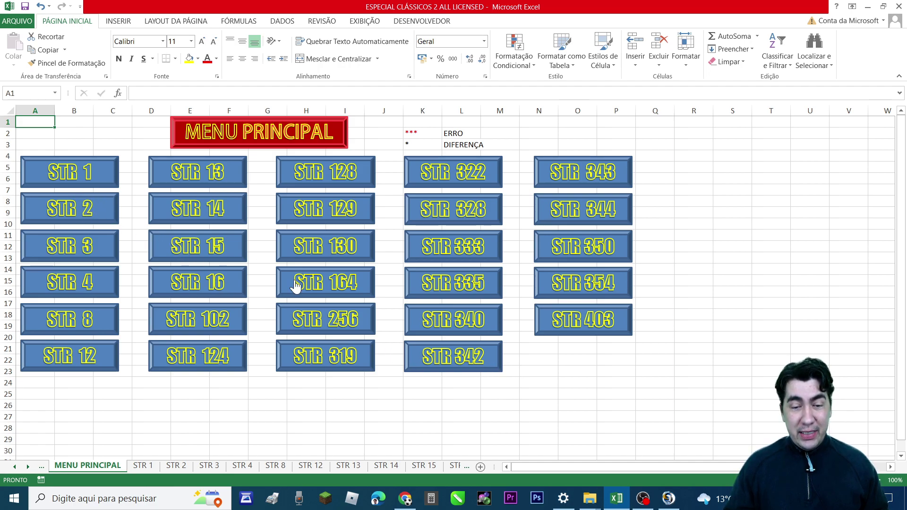
View the block links on the STR 342 sheet and follow the one to BLOCO 514
{"action": "left_click", "coordinate": [447, 363]}
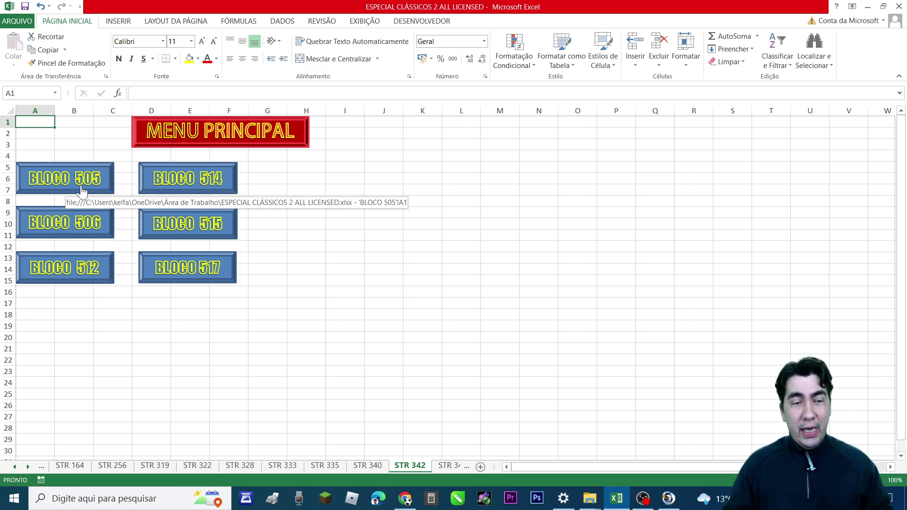
{"action": "left_click", "coordinate": [229, 143]}
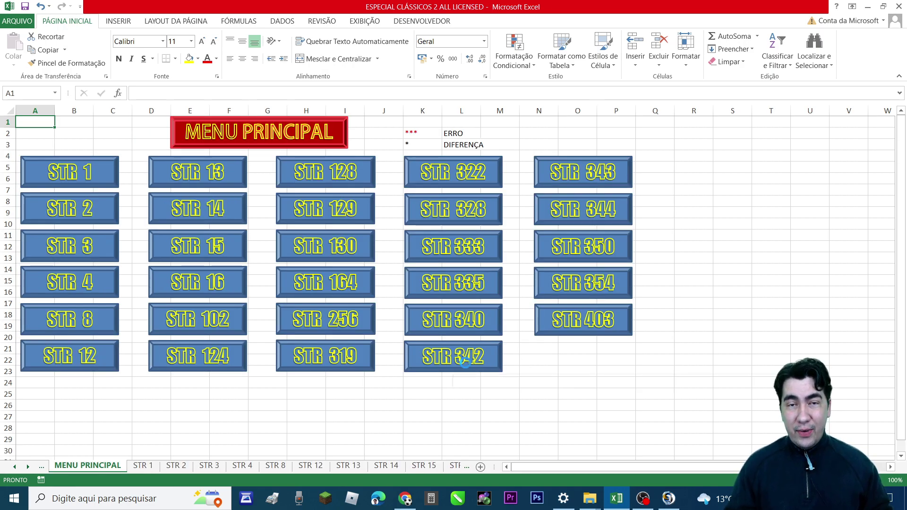
{"action": "left_click", "coordinate": [467, 369]}
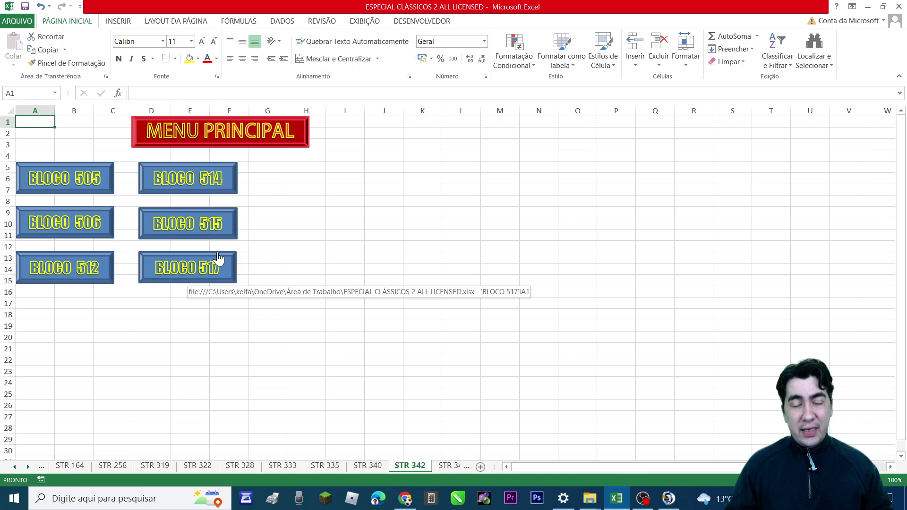
{"action": "left_click", "coordinate": [197, 182]}
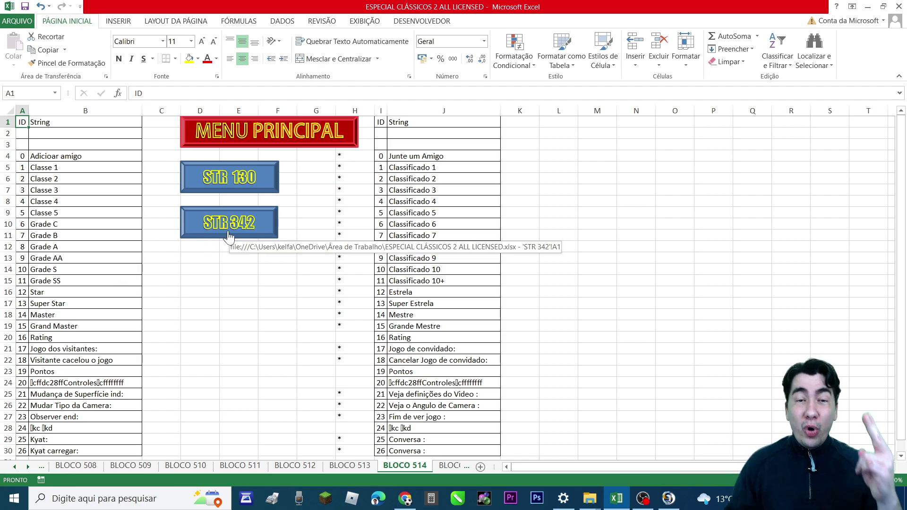
Compare the ID and String tables in columns A:B and I:J of BLOCO 514, and return to the main menu sheet
{"action": "left_click", "coordinate": [43, 147]}
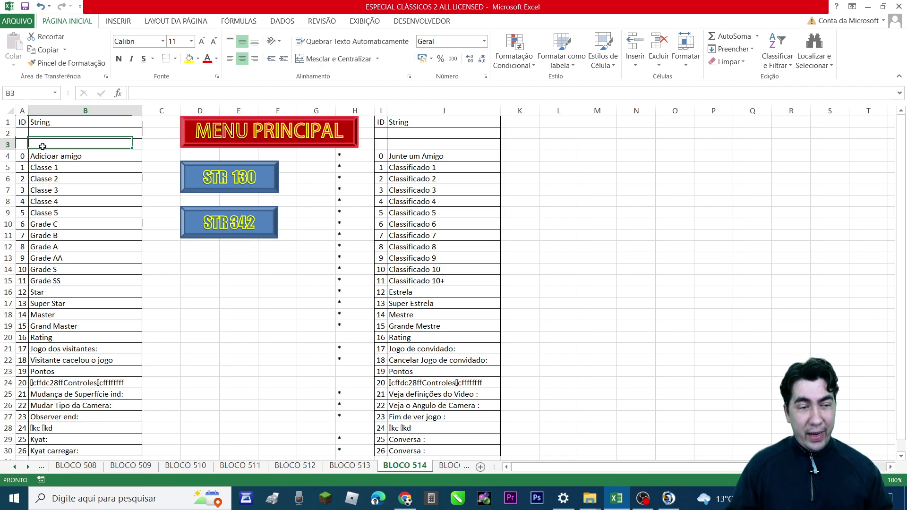
{"action": "left_click_drag", "start_coordinate": [22, 111], "coordinate": [113, 118]}
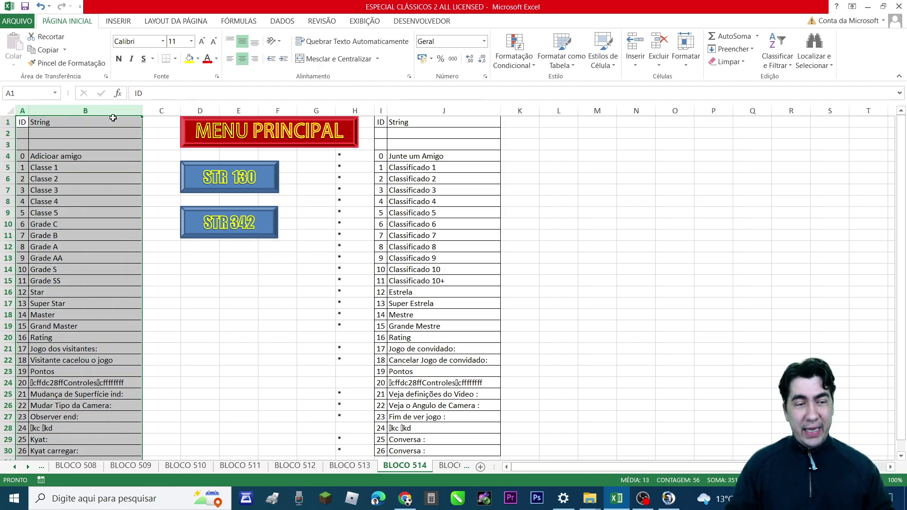
{"action": "left_click", "coordinate": [152, 151]}
{"action": "left_click_drag", "start_coordinate": [382, 111], "coordinate": [448, 118]}
{"action": "left_click", "coordinate": [315, 192]}
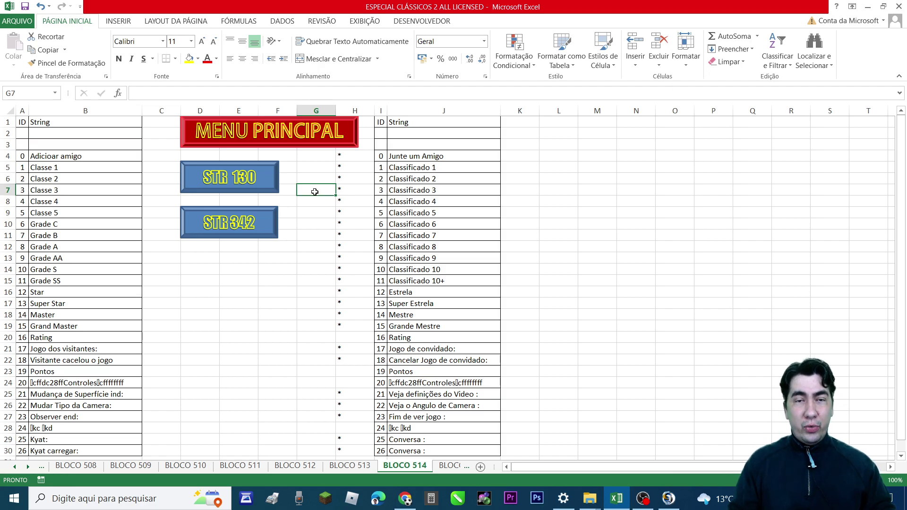
{"action": "left_click", "coordinate": [297, 147]}
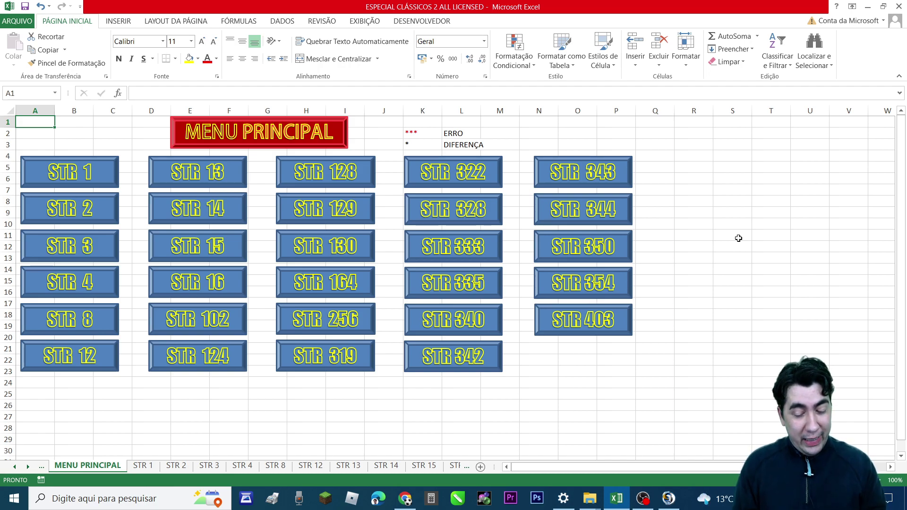
Open the Find dialog and enter Topper as the search term
{"action": "key", "text": "ctrl+l"}
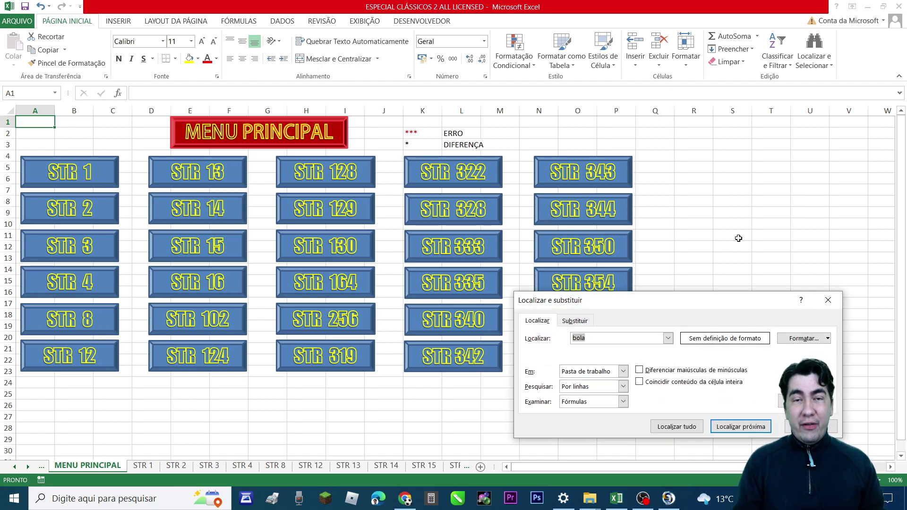
{"action": "left_click_drag", "start_coordinate": [594, 301], "coordinate": [350, 151]}
{"action": "left_click", "coordinate": [324, 164]}
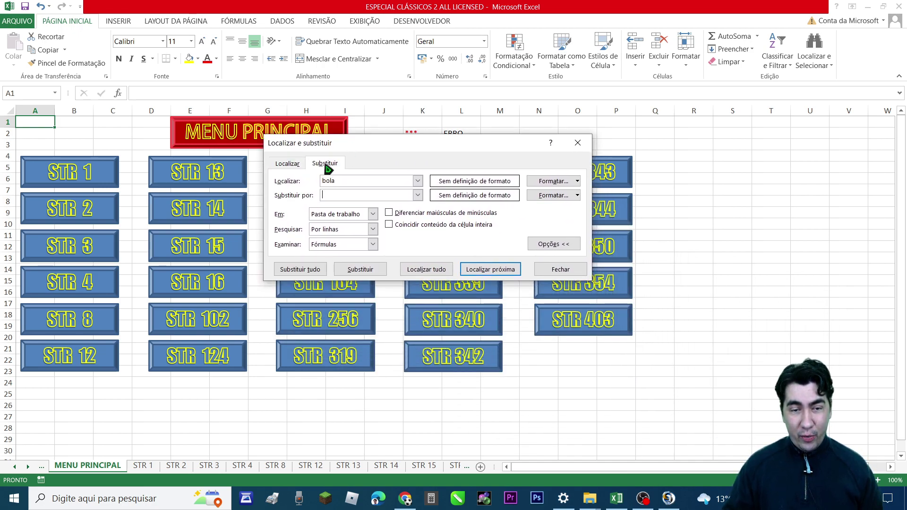
{"action": "left_click", "coordinate": [294, 165]}
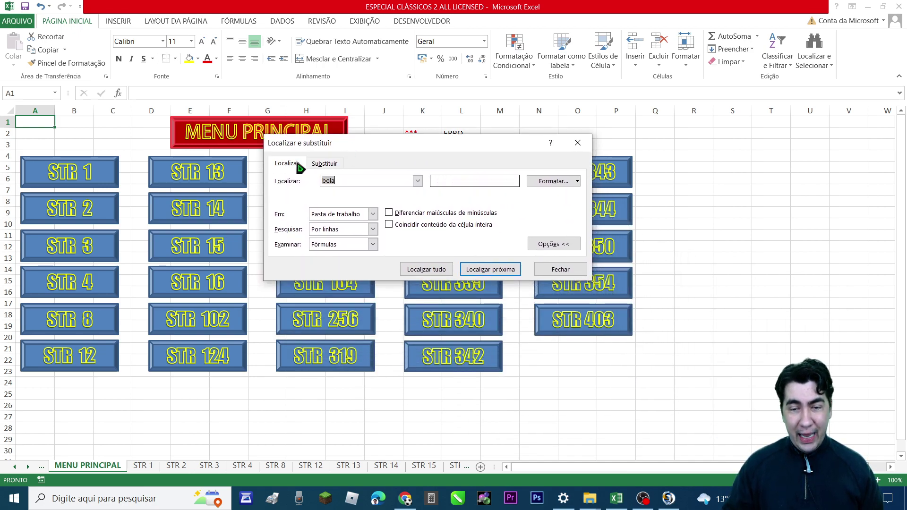
{"action": "left_click", "coordinate": [552, 248]}
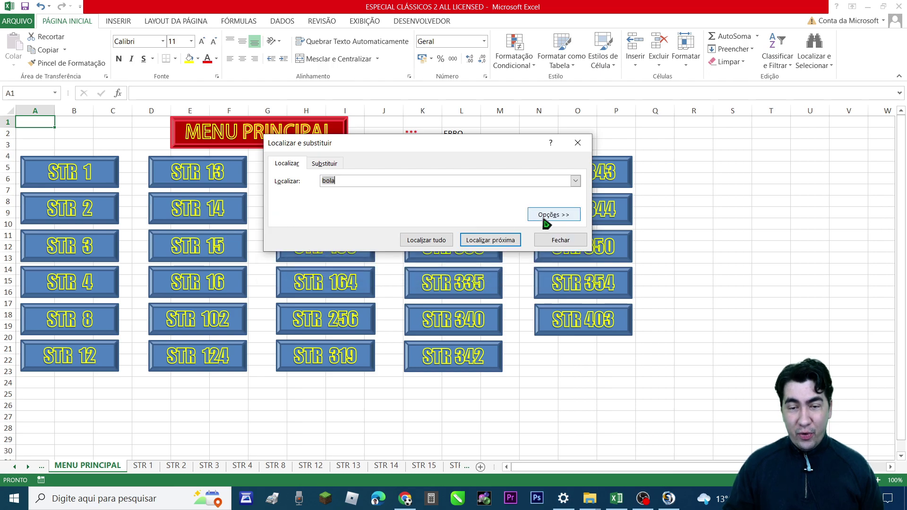
{"action": "left_click", "coordinate": [351, 181]}
{"action": "double_click", "coordinate": [350, 181]}
{"action": "type", "text": "Topper"}
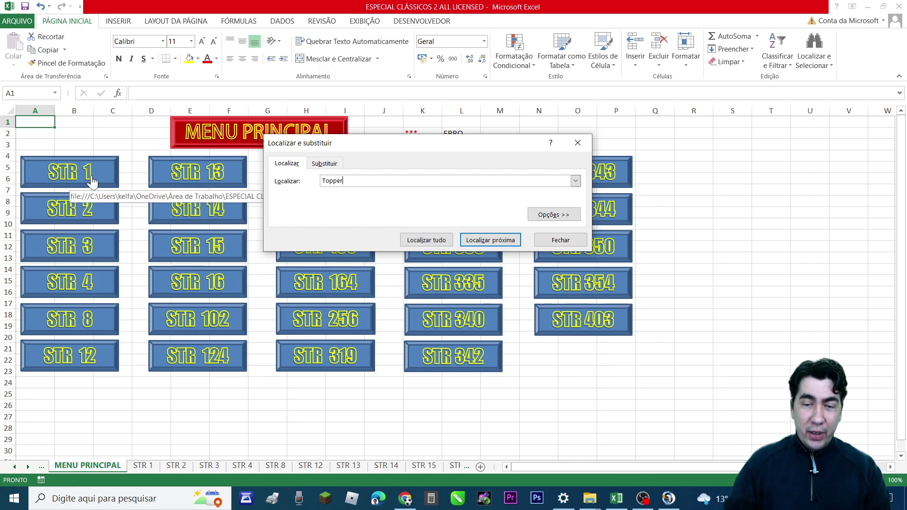
Expand the search options and set them to the whole workbook (Pasta de trabalho), by rows (Por linhas), looking in Fórmulas
{"action": "left_click", "coordinate": [549, 219]}
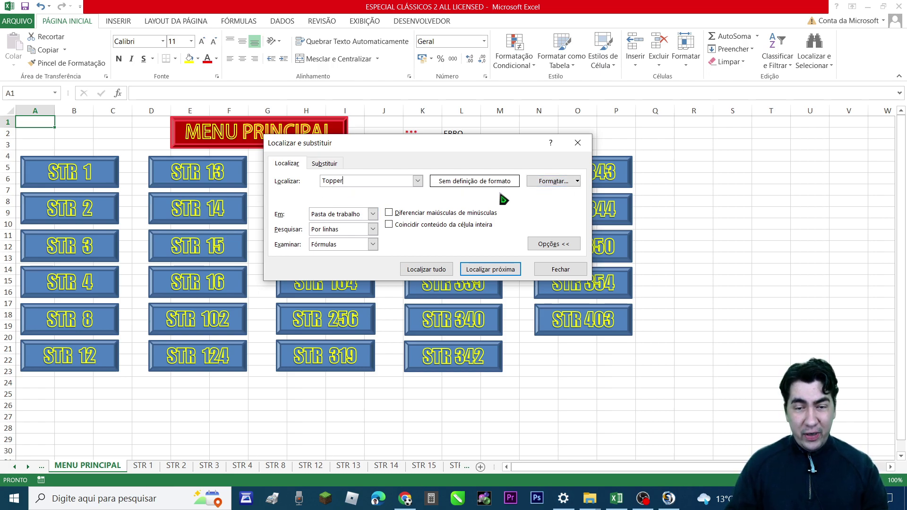
{"action": "left_click", "coordinate": [373, 217]}
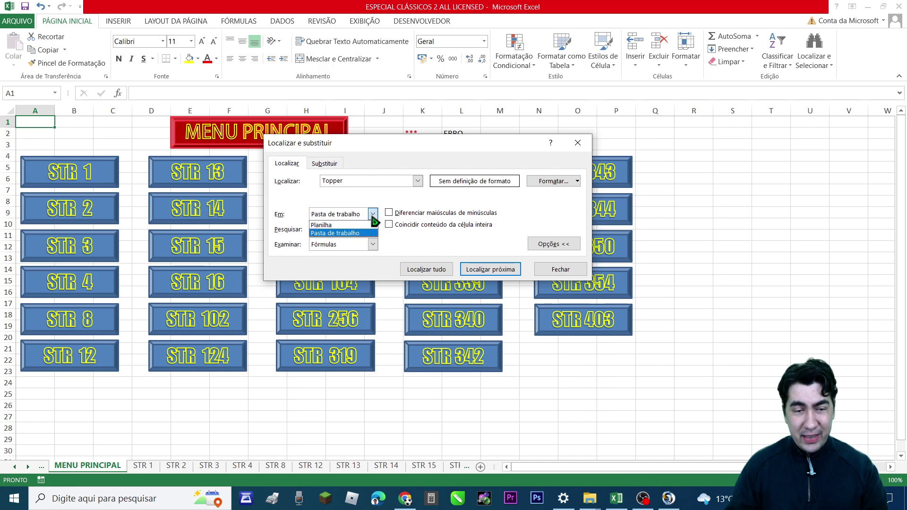
{"action": "left_click", "coordinate": [363, 225]}
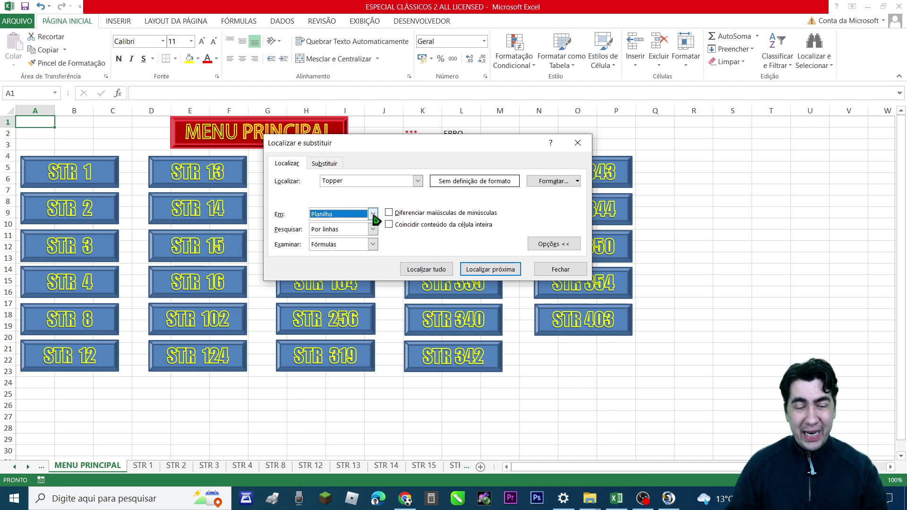
{"action": "left_click", "coordinate": [373, 216]}
{"action": "left_click", "coordinate": [344, 232]}
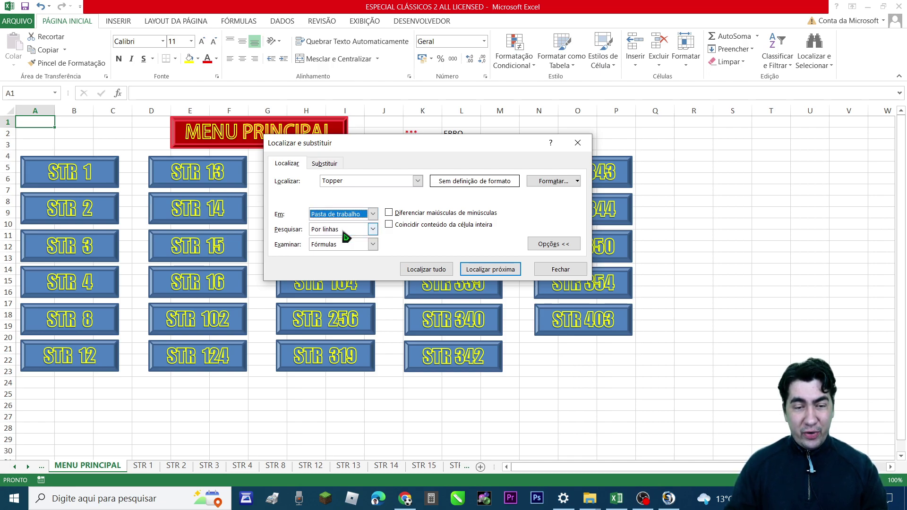
{"action": "left_click", "coordinate": [374, 230]}
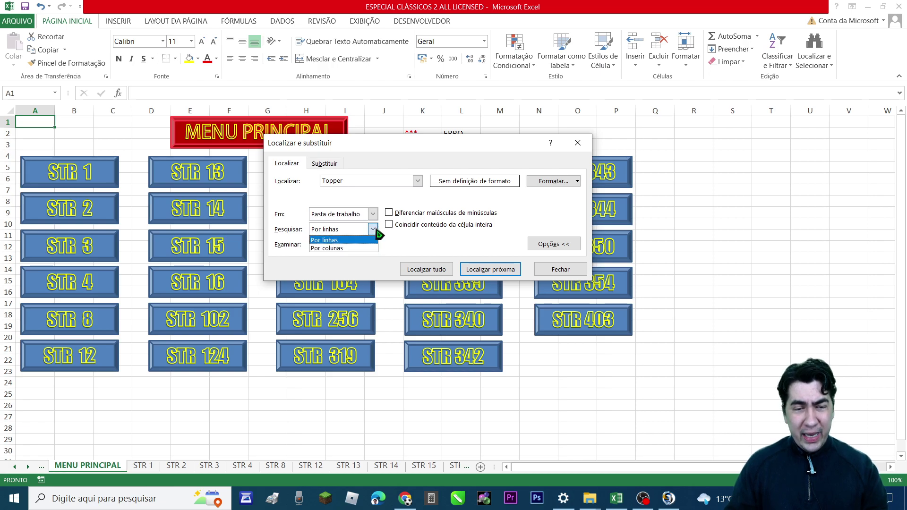
{"action": "left_click", "coordinate": [373, 240]}
{"action": "left_click", "coordinate": [374, 244]}
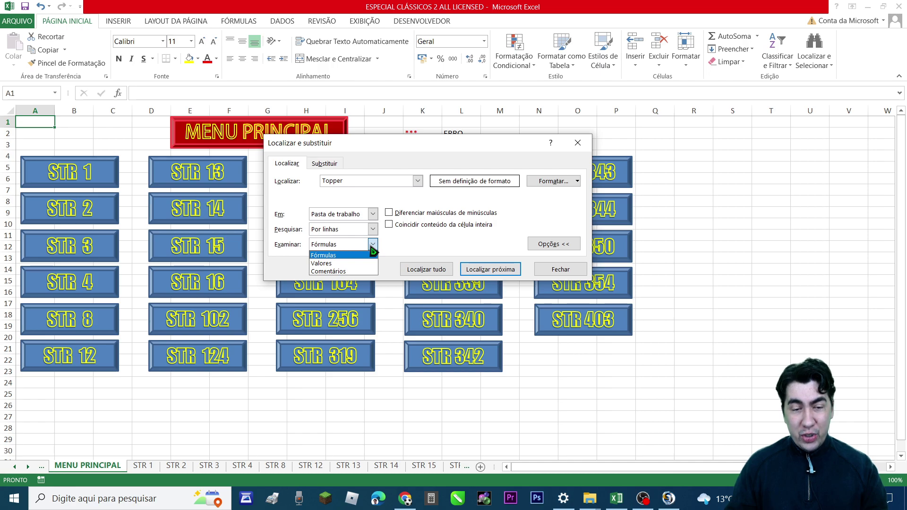
{"action": "left_click", "coordinate": [373, 244]}
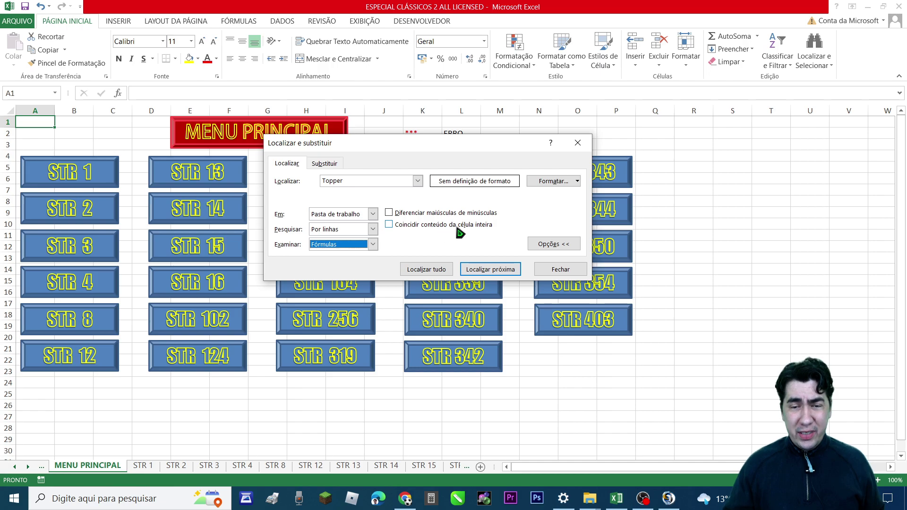
Step through the workbook's Topper matches to the entry with ID 233 in BLOCO 2, and close the search
{"action": "left_click", "coordinate": [483, 270]}
{"action": "left_click", "coordinate": [487, 236]}
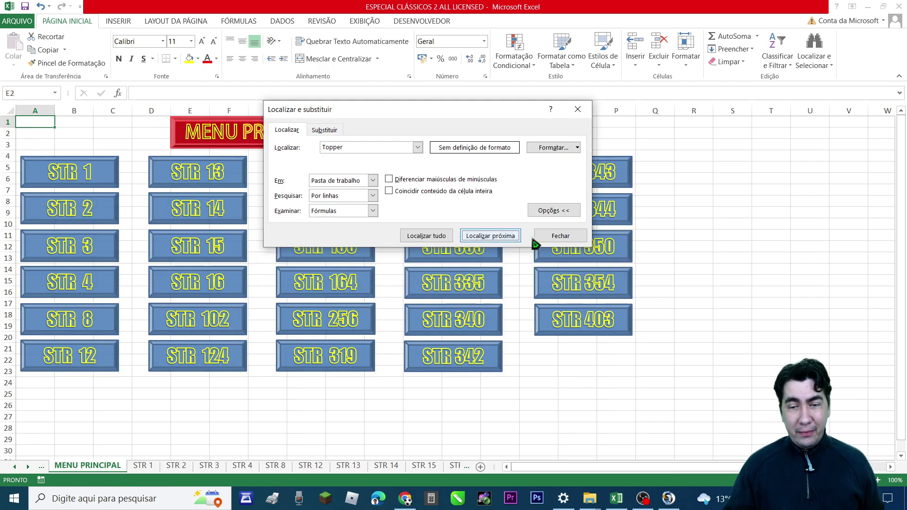
{"action": "left_click", "coordinate": [748, 235]}
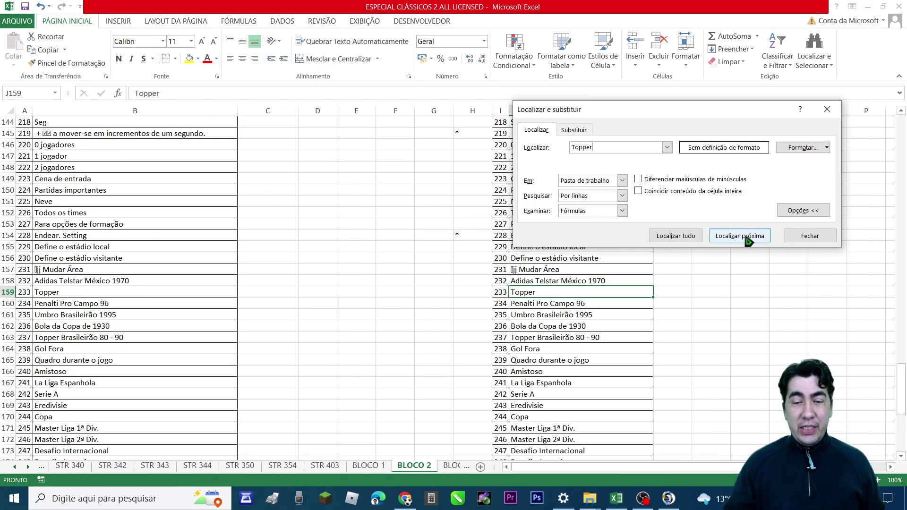
{"action": "left_click", "coordinate": [830, 114]}
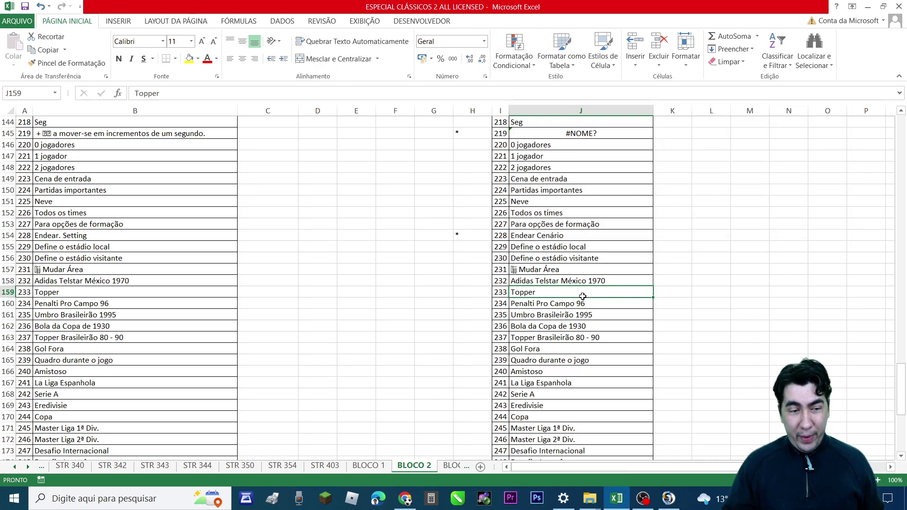
Select the Topper row with ID 233 across both BLOCO 2 tables, and examine the sheet's strings and its STR file links
{"action": "left_click_drag", "start_coordinate": [525, 292], "coordinate": [84, 295]}
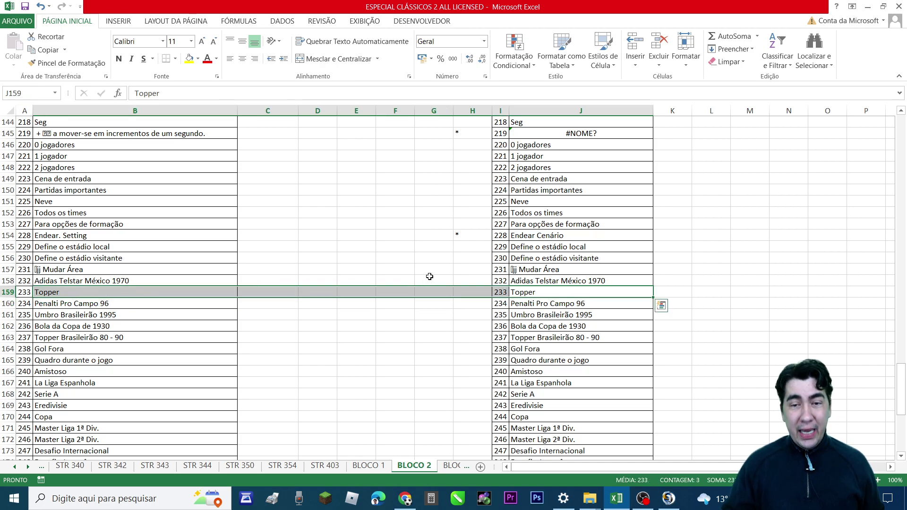
{"action": "scroll", "coordinate": [508, 231], "scroll_direction": "up", "scroll_amount": 20}
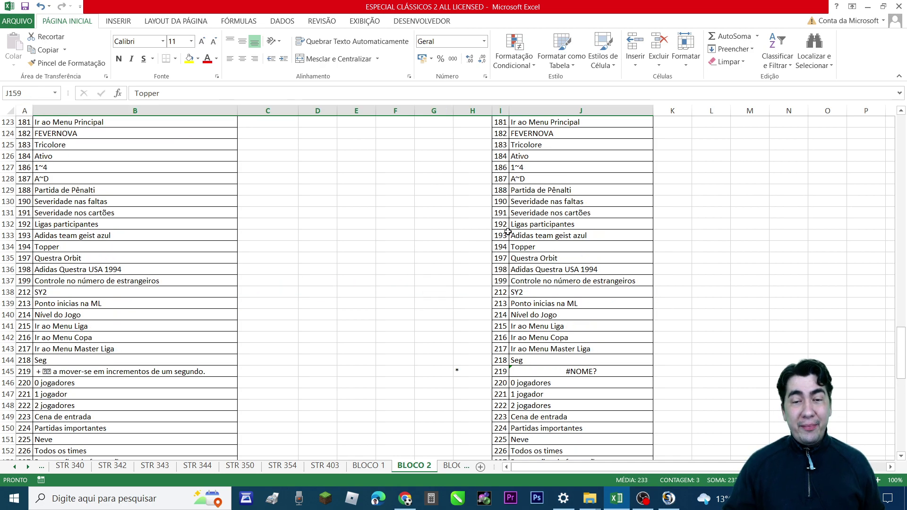
{"action": "scroll", "coordinate": [508, 232], "scroll_direction": "up", "scroll_amount": 20}
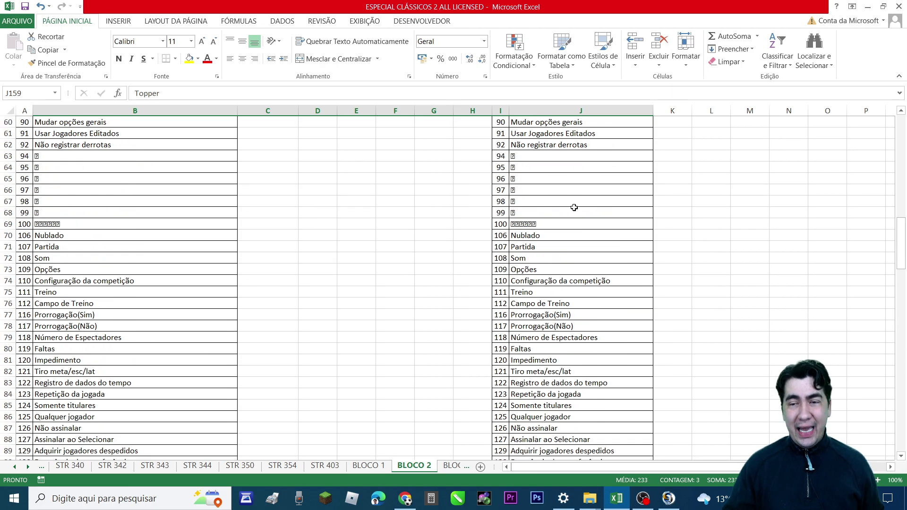
{"action": "scroll", "coordinate": [575, 207], "scroll_direction": "up", "scroll_amount": 6}
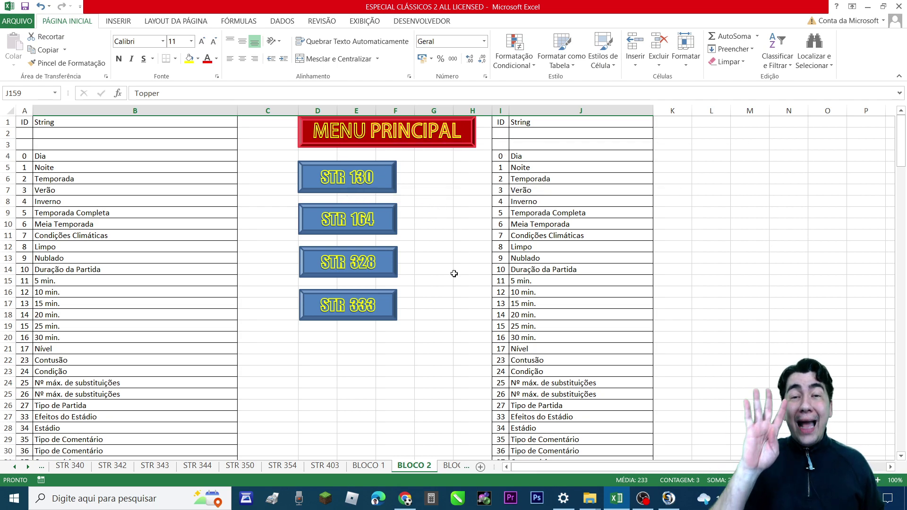
{"action": "scroll", "coordinate": [454, 273], "scroll_direction": "down", "scroll_amount": 13}
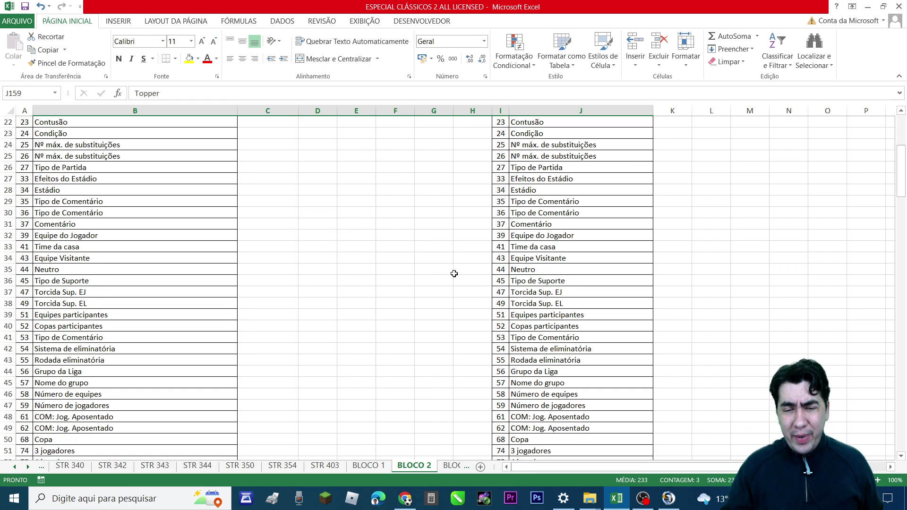
{"action": "scroll", "coordinate": [454, 273], "scroll_direction": "down", "scroll_amount": 8}
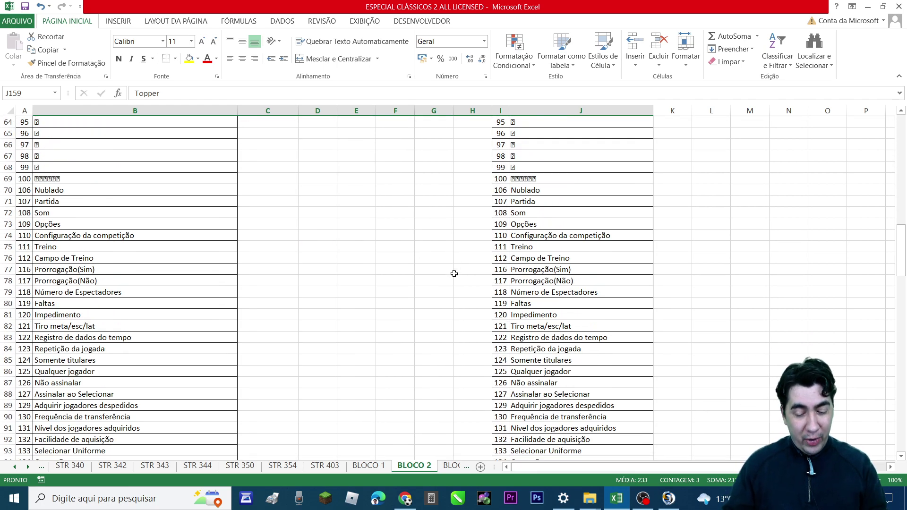
Find the next Topper match in the workbook, the BLOCO 2 entry with ID 237, and close the search
{"action": "key", "text": "ctrl+l"}
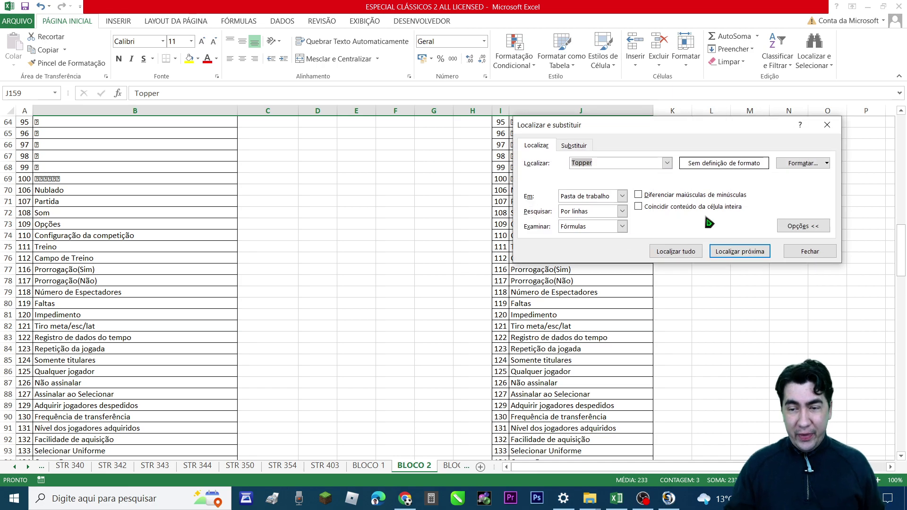
{"action": "left_click", "coordinate": [719, 253]}
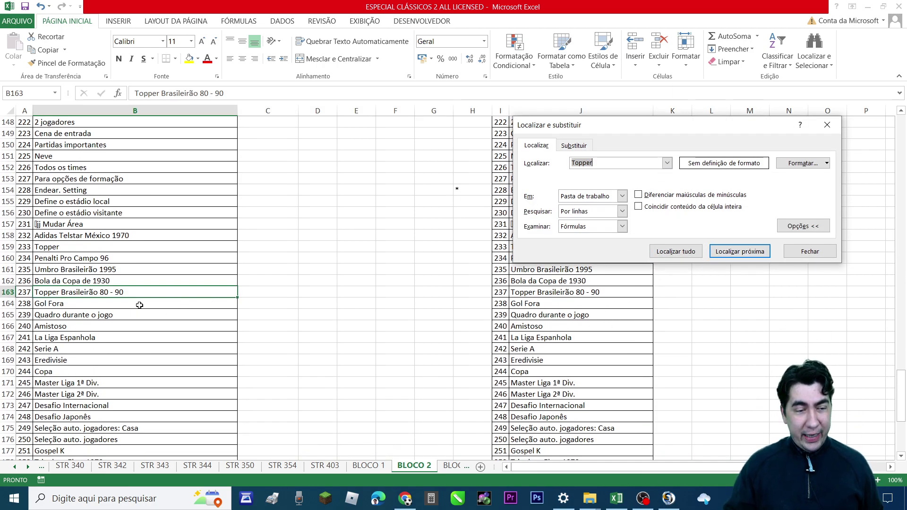
{"action": "left_click", "coordinate": [304, 301]}
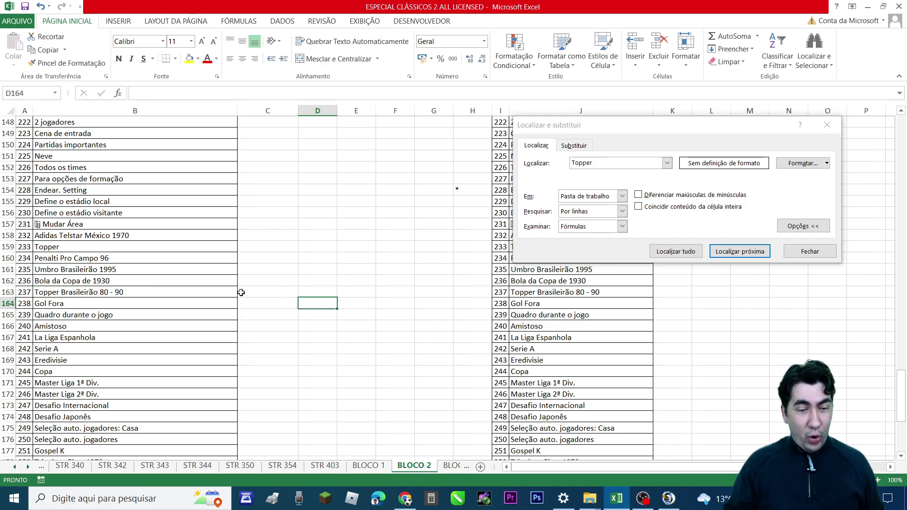
{"action": "left_click", "coordinate": [240, 291]}
{"action": "left_click", "coordinate": [827, 125]}
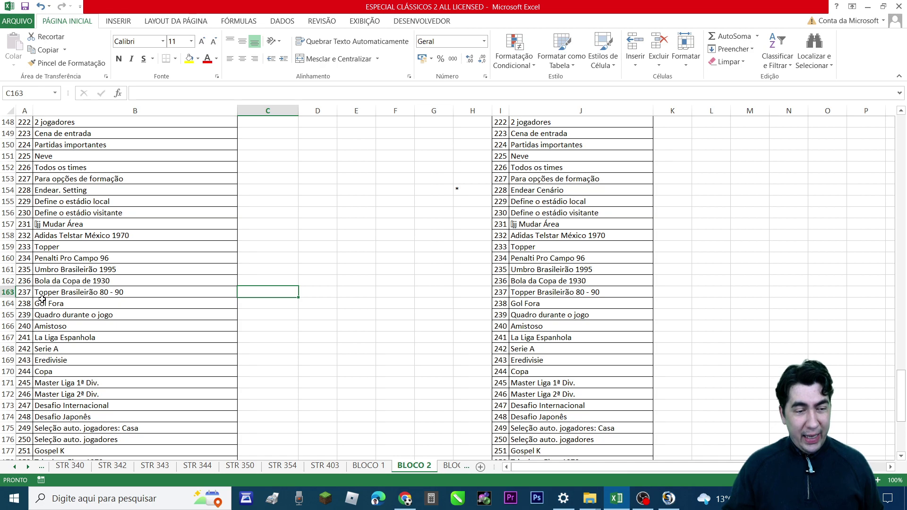
Select the ID 237 entry in both BLOCO 2 tables, and check the STR file links at the head of the sheet
{"action": "left_click", "coordinate": [116, 292]}
{"action": "left_click", "coordinate": [26, 292]}
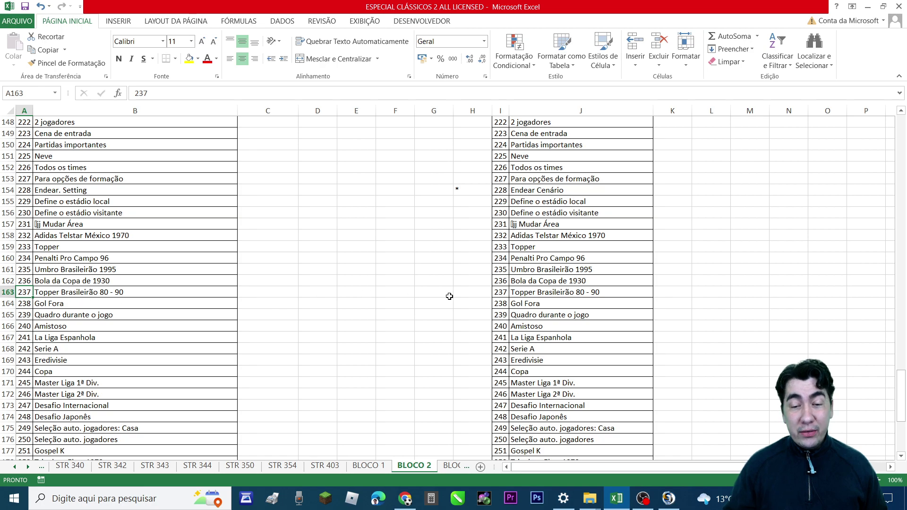
{"action": "left_click", "coordinate": [510, 292]}
{"action": "scroll", "coordinate": [510, 291], "scroll_direction": "up", "scroll_amount": 20}
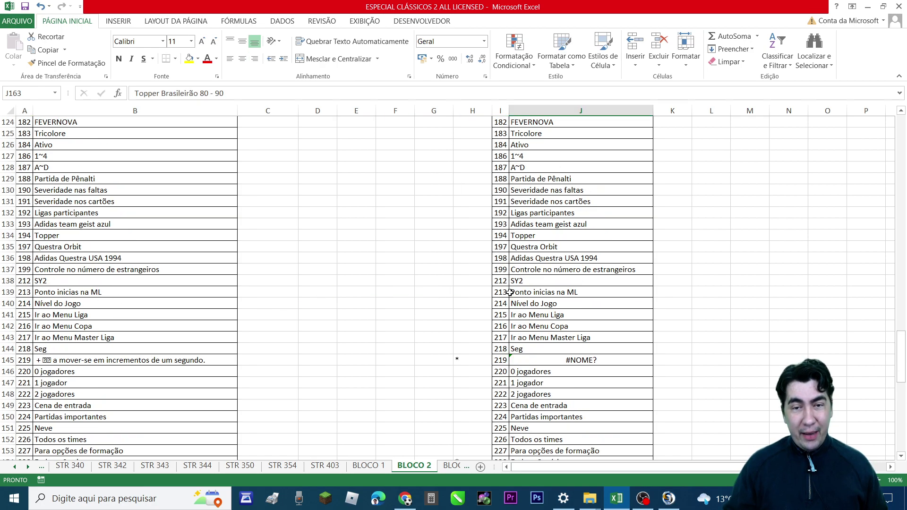
{"action": "scroll", "coordinate": [510, 292], "scroll_direction": "up", "scroll_amount": 17}
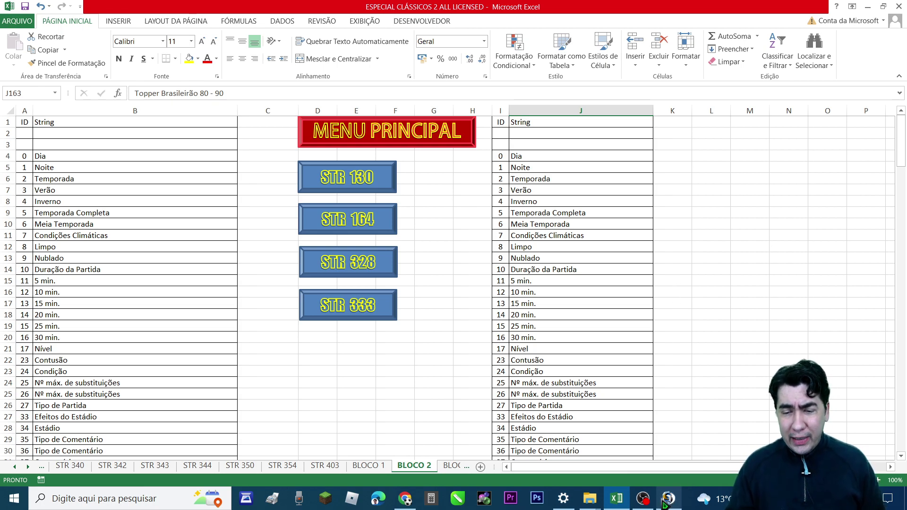
Switch to DkZ Studio and open unknow_00130.str from J_TEXT.AFS in the STR Editor
{"action": "left_click", "coordinate": [668, 499]}
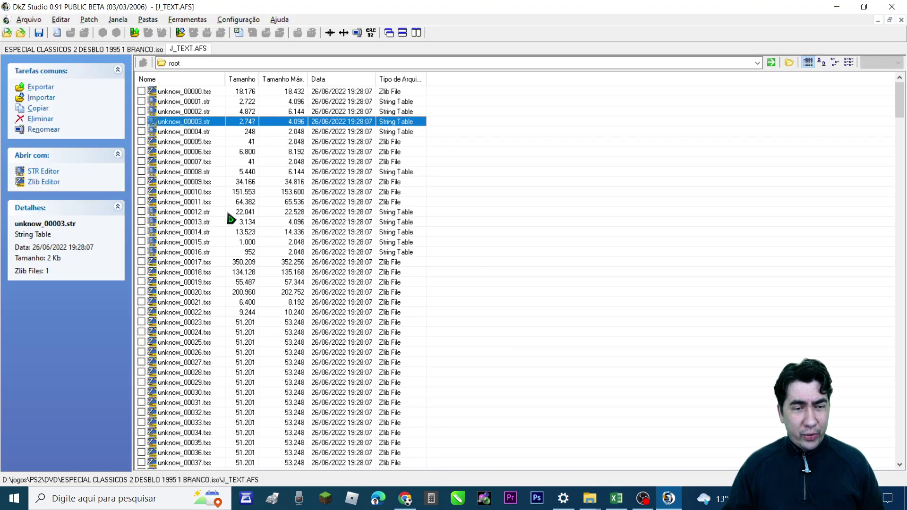
{"action": "scroll", "coordinate": [228, 219], "scroll_direction": "down", "scroll_amount": 7}
{"action": "scroll", "coordinate": [228, 218], "scroll_direction": "down", "scroll_amount": 20}
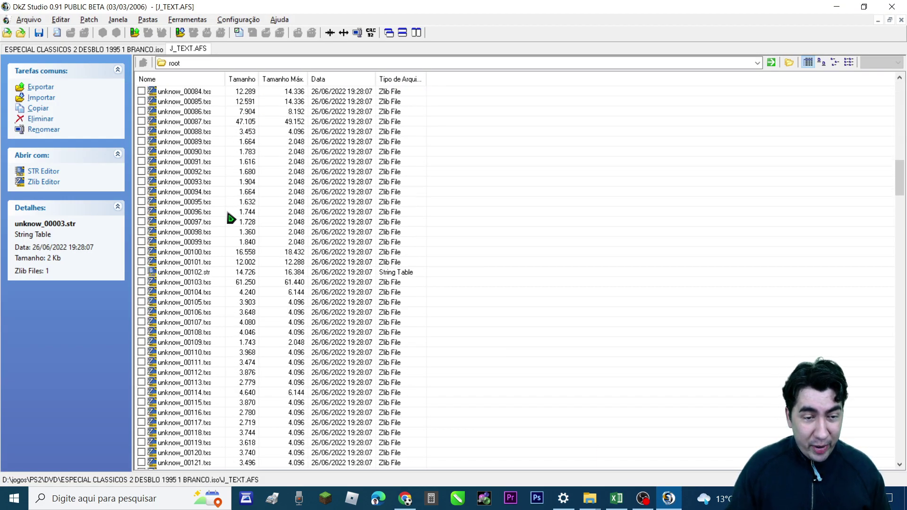
{"action": "scroll", "coordinate": [228, 219], "scroll_direction": "down", "scroll_amount": 16}
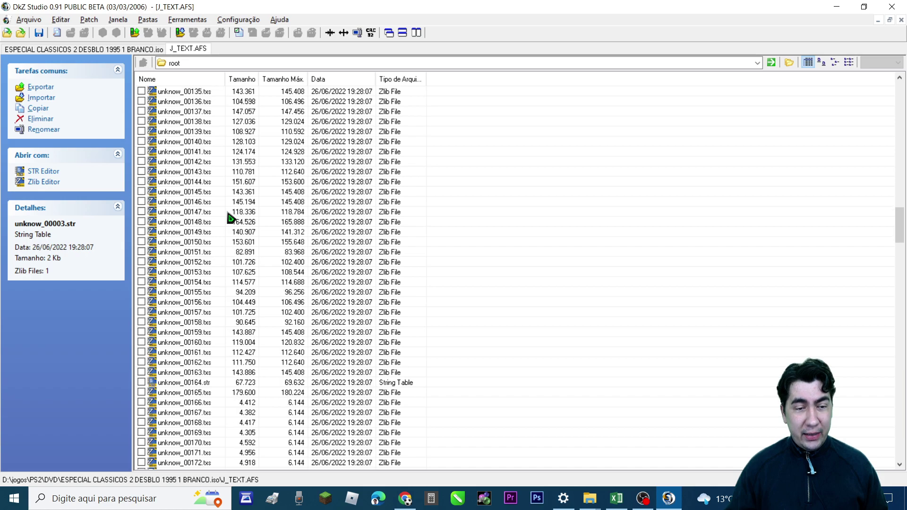
{"action": "scroll", "coordinate": [229, 218], "scroll_direction": "up", "scroll_amount": 8}
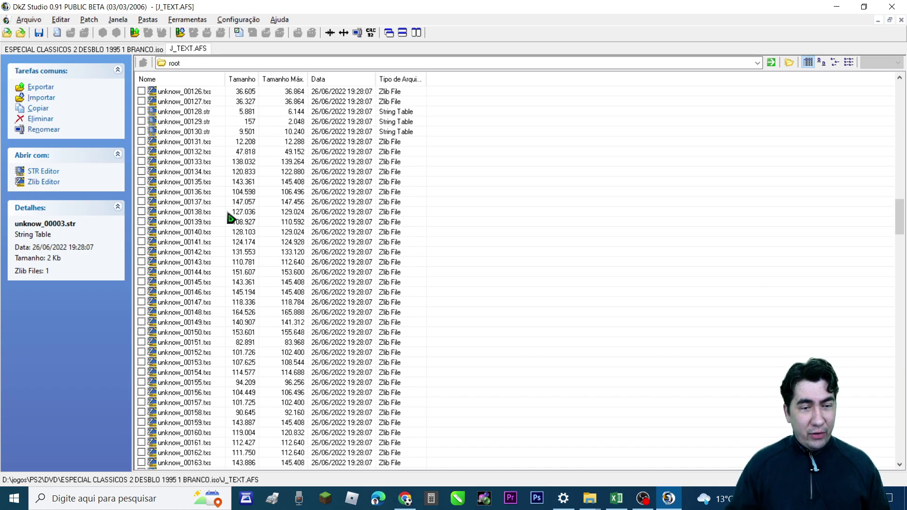
{"action": "double_click", "coordinate": [201, 162]}
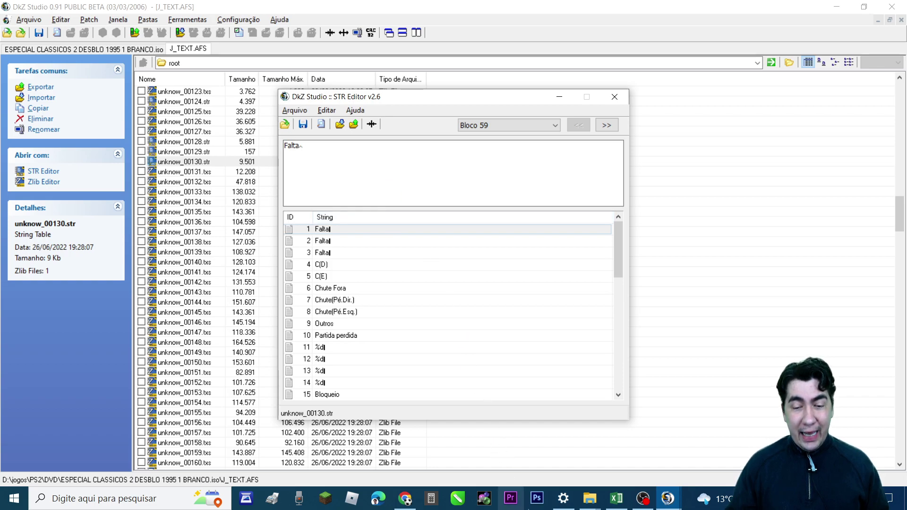
Check the block against the Excel sheet, and switch the STR Editor for unknow_00130.str to Bloco 2
{"action": "left_click", "coordinate": [617, 499]}
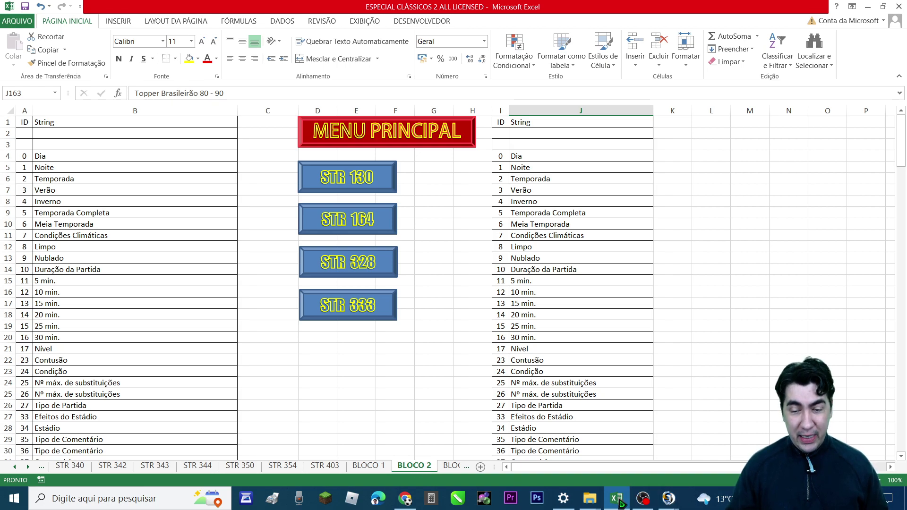
{"action": "left_click", "coordinate": [668, 497]}
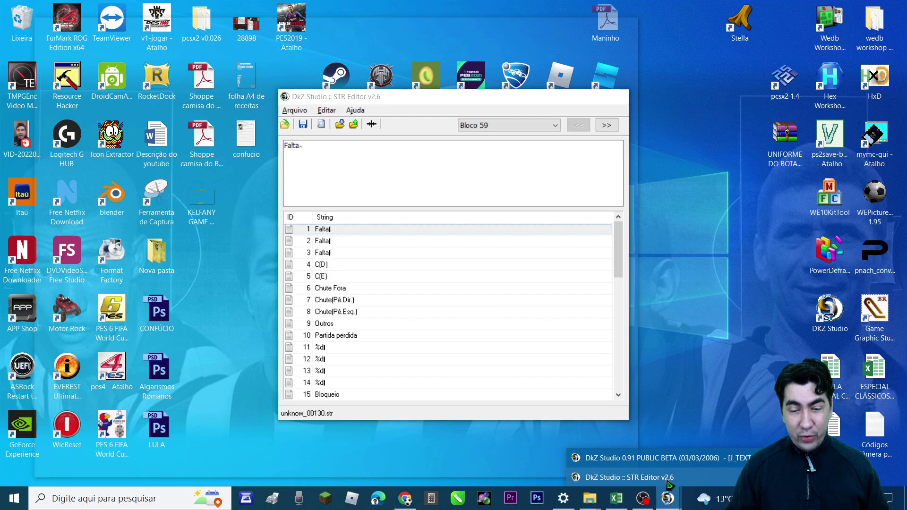
{"action": "left_click", "coordinate": [669, 481]}
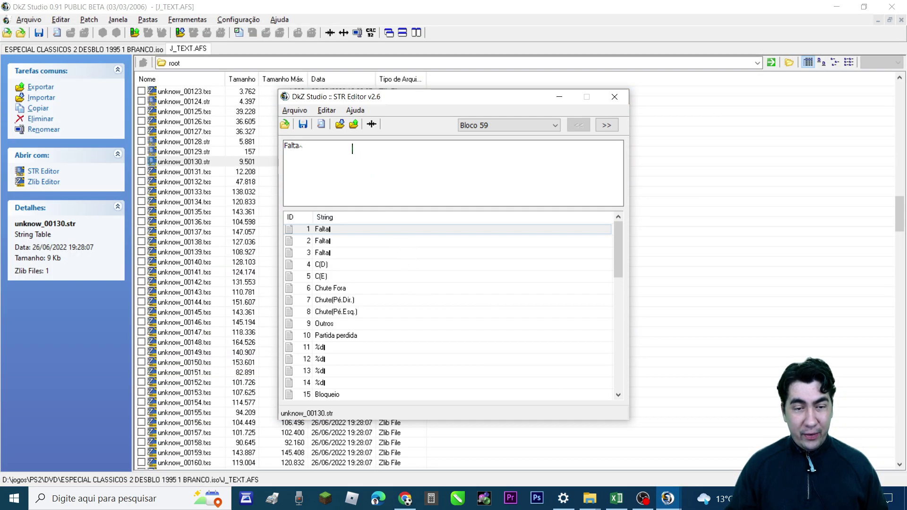
{"action": "left_click", "coordinate": [554, 124]}
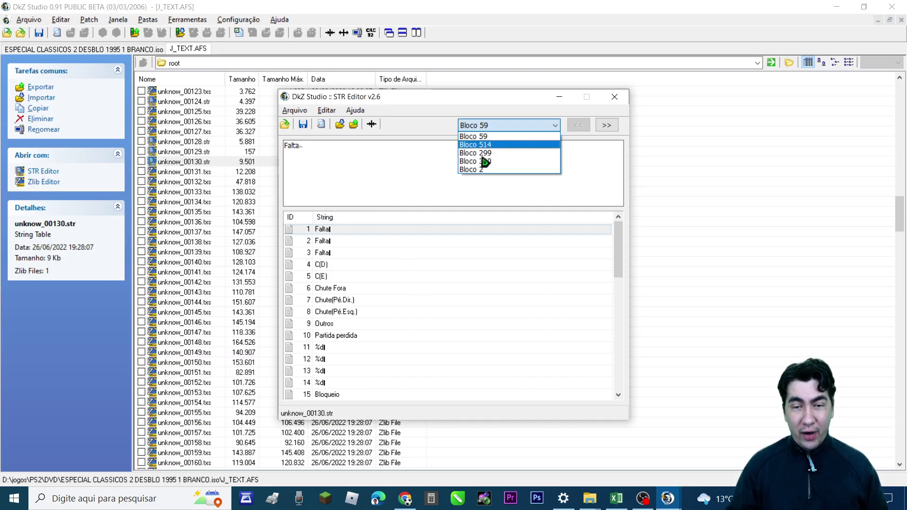
{"action": "left_click", "coordinate": [473, 170]}
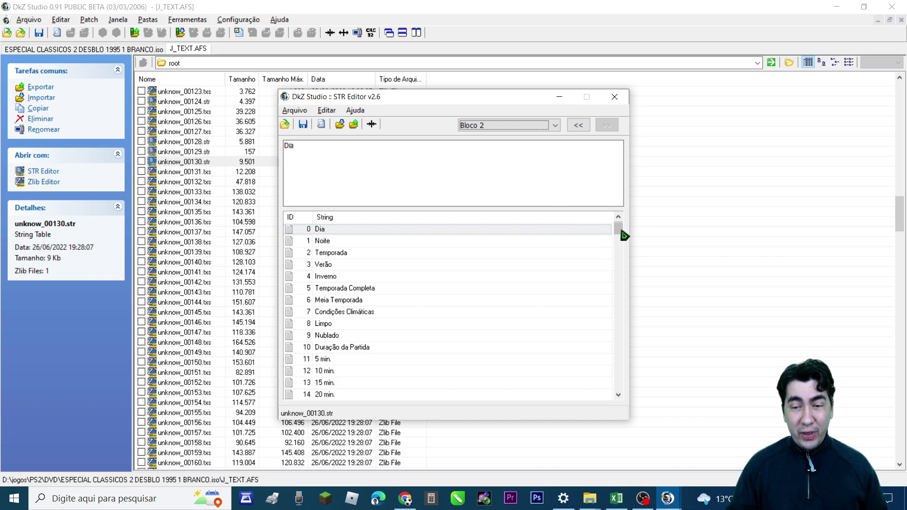
Select string ID 237, Topper Brasileirão 80 - 90, in Bloco 2 and replace its text with nike
{"action": "left_click_drag", "start_coordinate": [619, 232], "coordinate": [640, 343]}
{"action": "scroll", "coordinate": [344, 355], "scroll_direction": "down", "scroll_amount": 5}
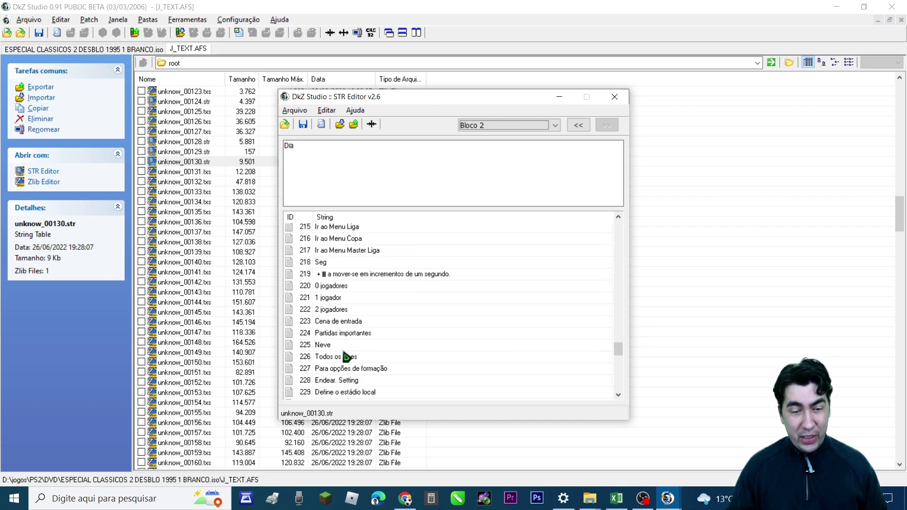
{"action": "scroll", "coordinate": [347, 357], "scroll_direction": "down", "scroll_amount": 2}
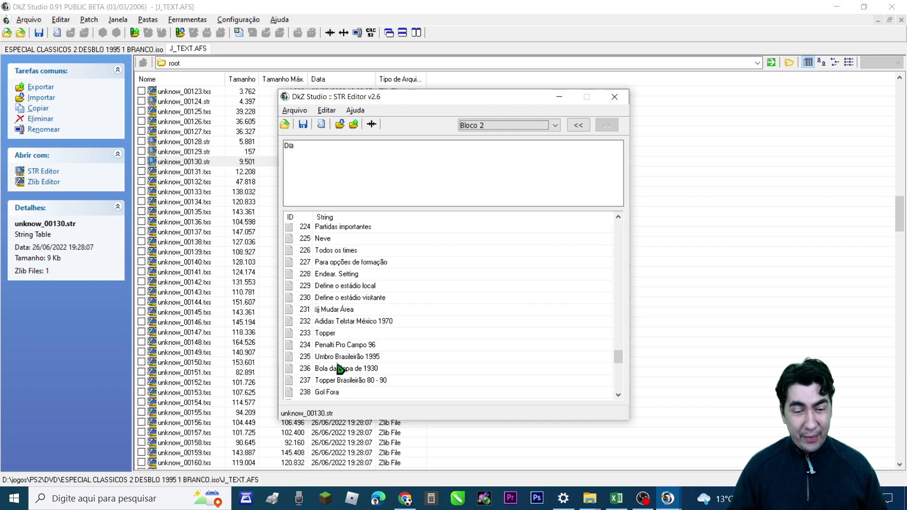
{"action": "left_click", "coordinate": [339, 371]}
{"action": "left_click", "coordinate": [345, 382]}
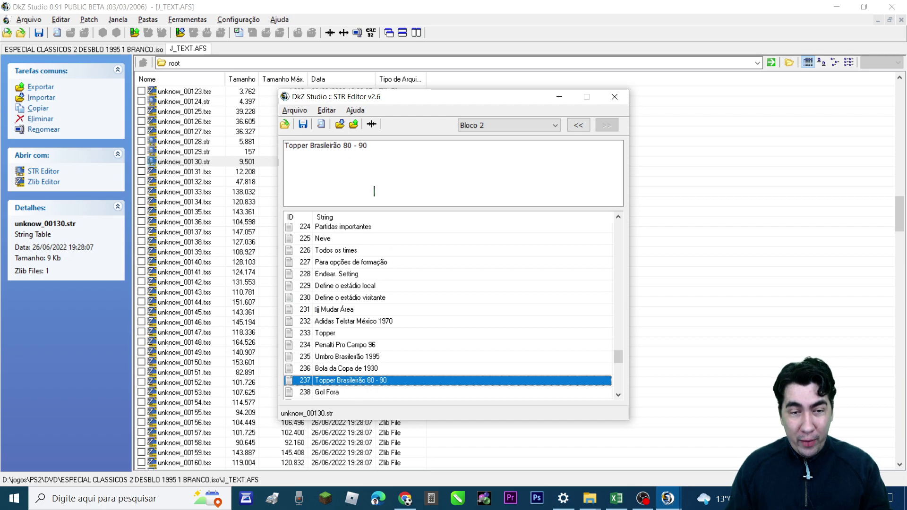
{"action": "left_click_drag", "start_coordinate": [374, 197], "coordinate": [230, 151]}
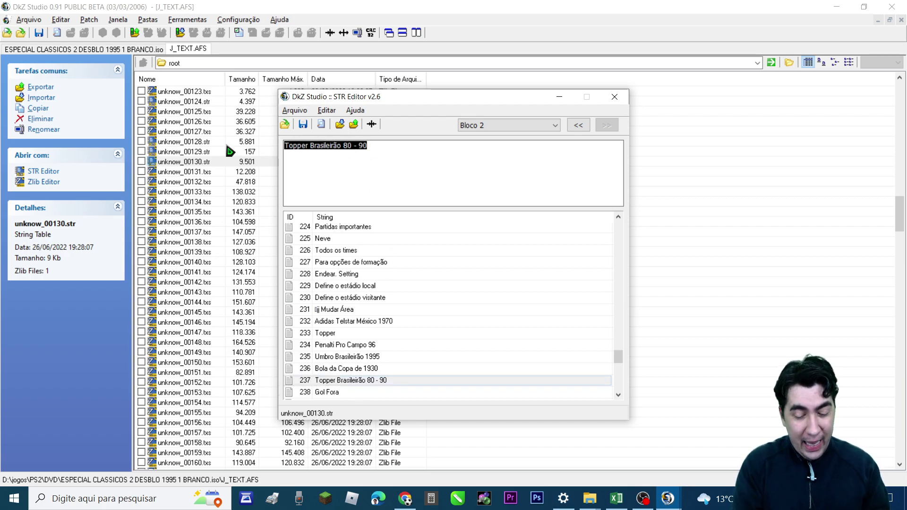
{"action": "type", "text": "nike"}
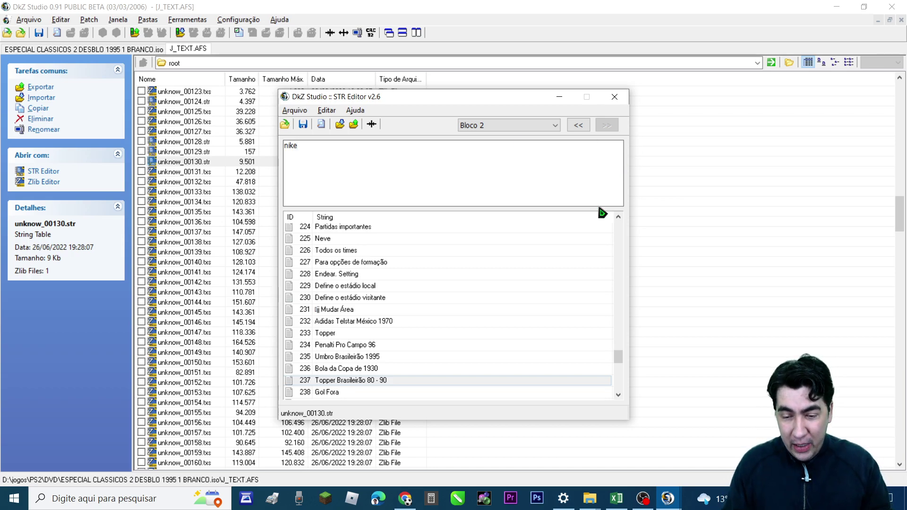
Switch to the Excel workbook and replace the ID 237 text with nike in both BLOCO 2 tables
{"action": "left_click", "coordinate": [617, 498]}
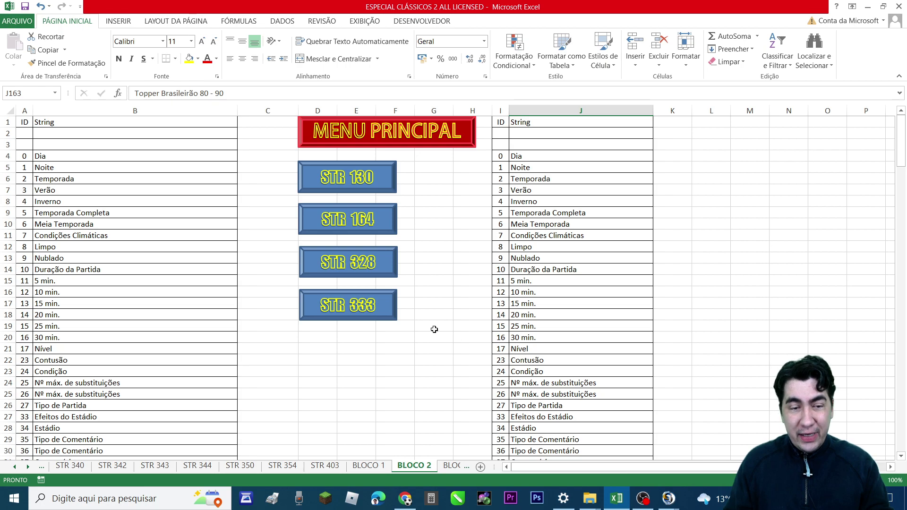
{"action": "scroll", "coordinate": [213, 273], "scroll_direction": "down", "scroll_amount": 14}
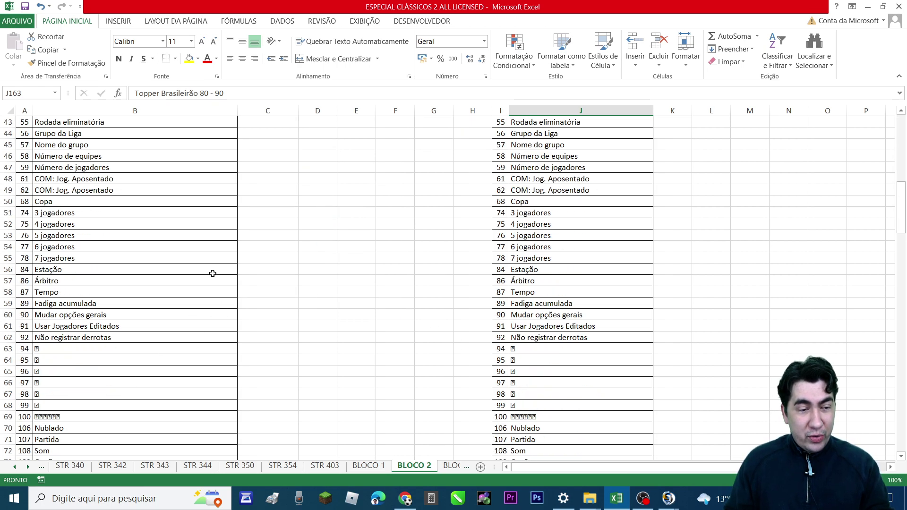
{"action": "scroll", "coordinate": [213, 273], "scroll_direction": "down", "scroll_amount": 7}
{"action": "scroll", "coordinate": [212, 273], "scroll_direction": "down", "scroll_amount": 13}
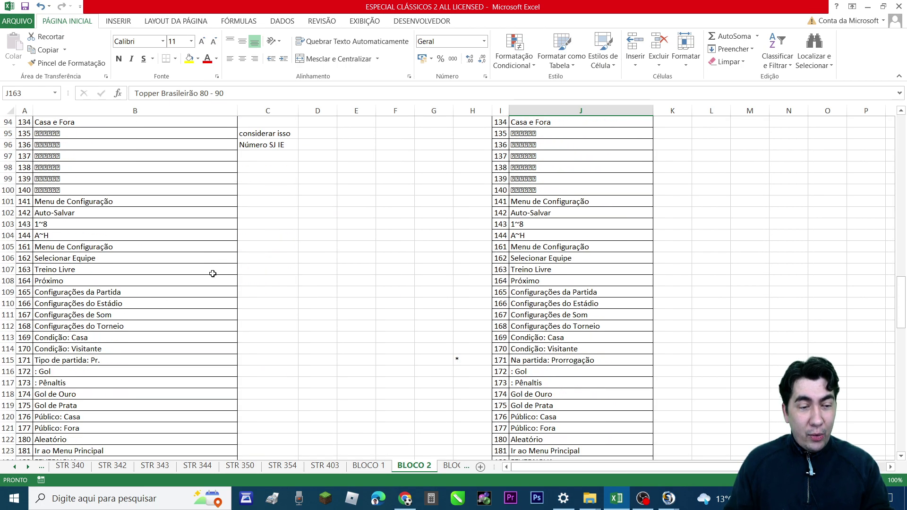
{"action": "scroll", "coordinate": [213, 274], "scroll_direction": "down", "scroll_amount": 13}
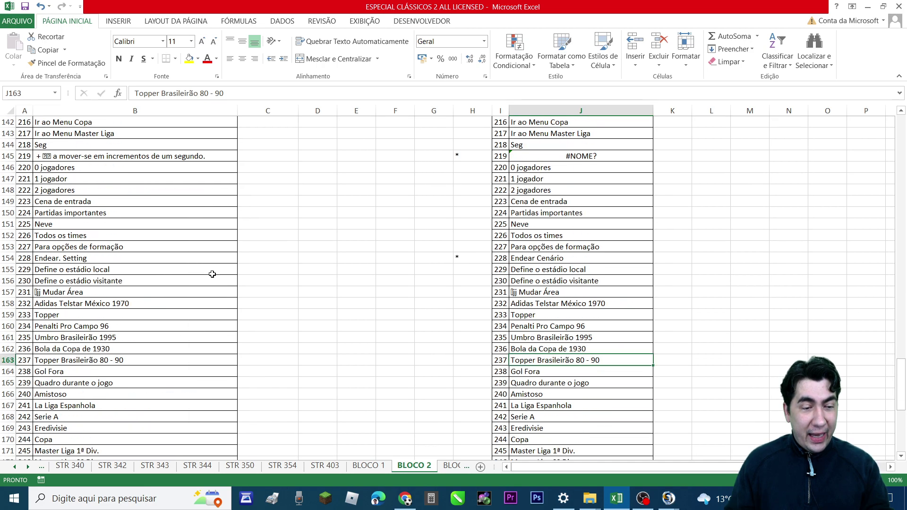
{"action": "scroll", "coordinate": [212, 275], "scroll_direction": "down", "scroll_amount": 3}
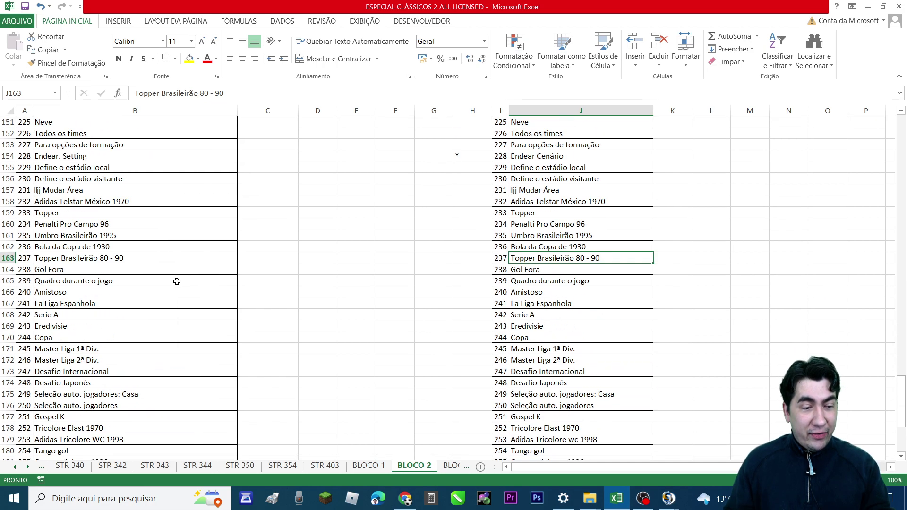
{"action": "left_click", "coordinate": [72, 258]}
{"action": "type", "text": "nike"}
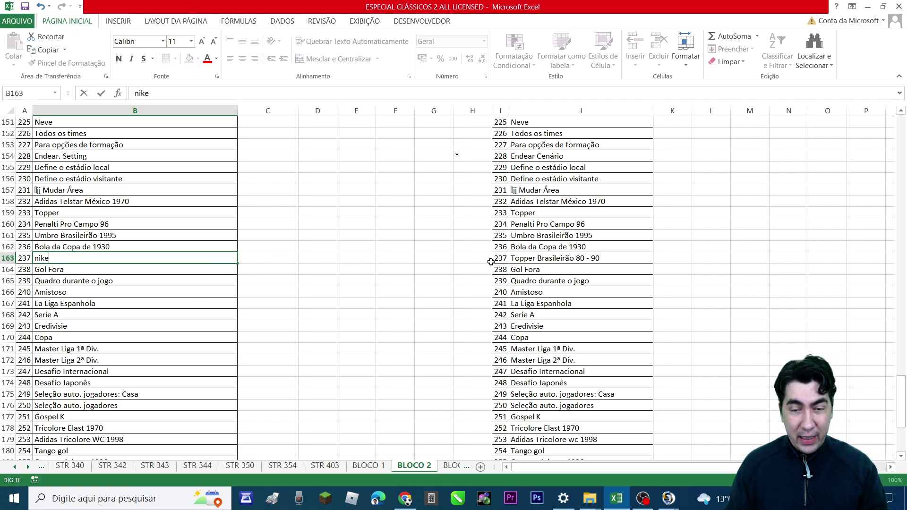
{"action": "left_click", "coordinate": [579, 255]}
{"action": "type", "text": "nike"}
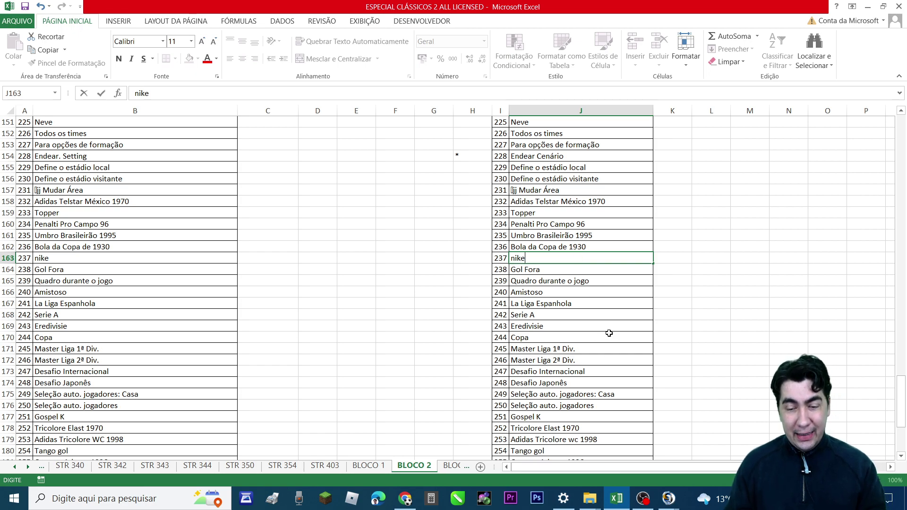
Return to the STR Editor in DkZ Studio, view its file commands, and close the editor without saving
{"action": "mouse_move", "coordinate": [664, 500]}
{"action": "left_click", "coordinate": [660, 480]}
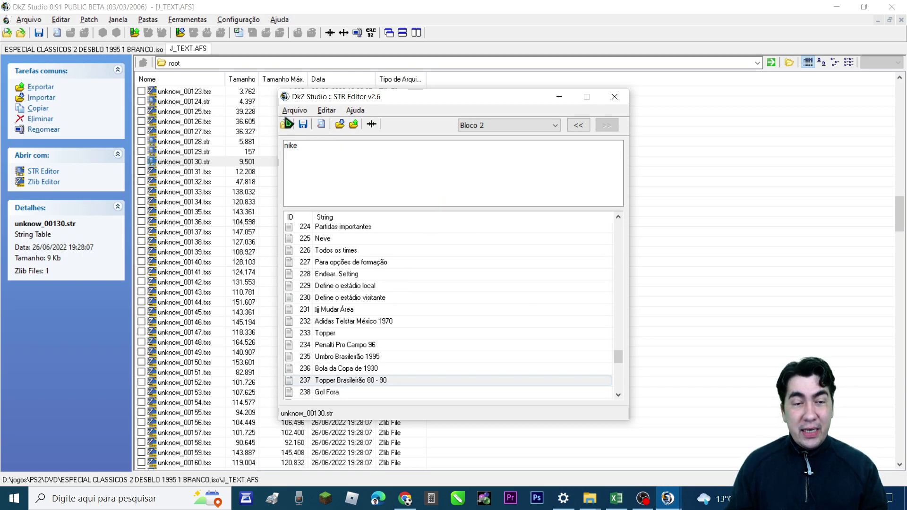
{"action": "left_click", "coordinate": [294, 114]}
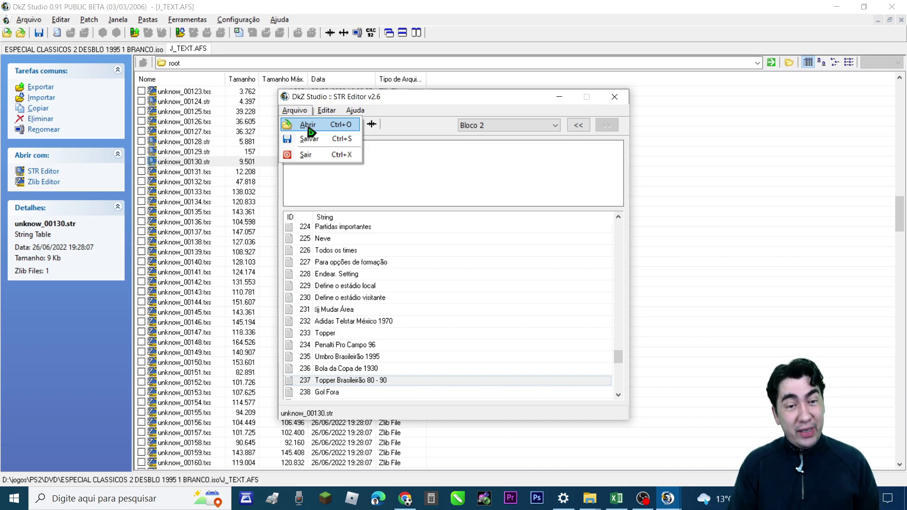
{"action": "left_click", "coordinate": [614, 97]}
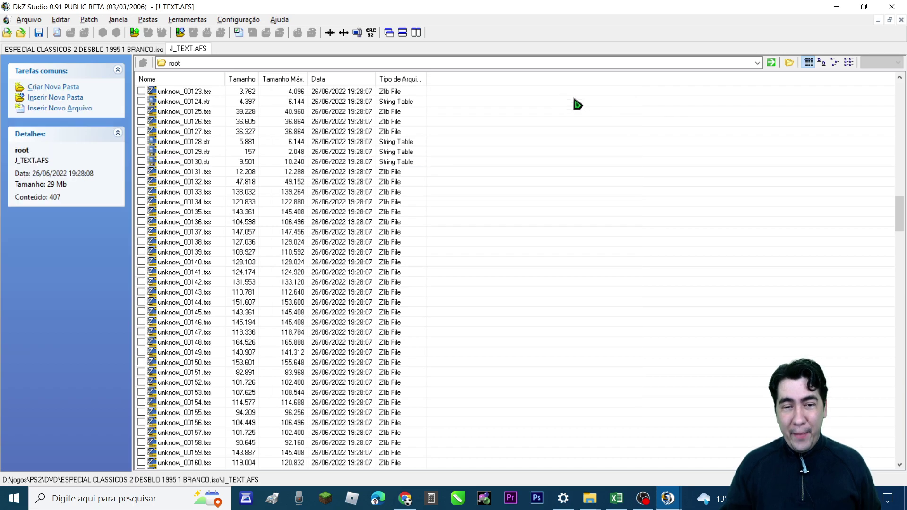